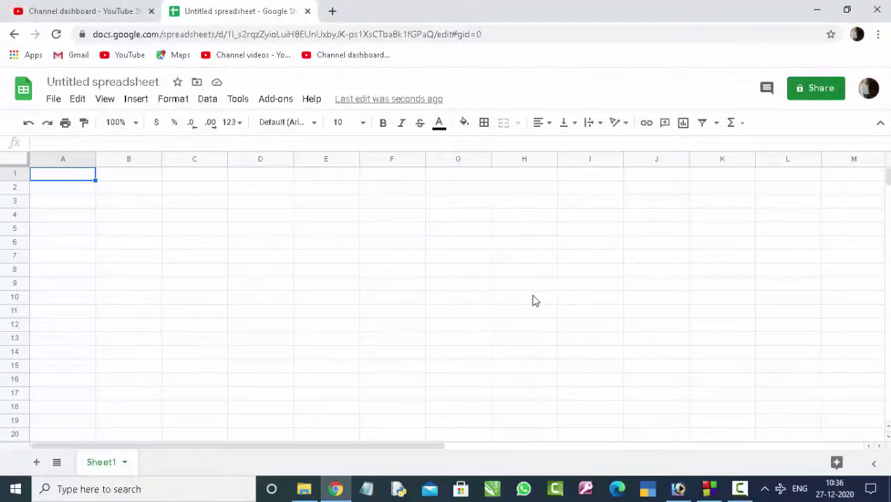
Step: In cell C3, try the formula starts =s, =do and =sq, erasing each one
{"action": "key", "text": "Right"}
{"action": "key", "text": "Right"}
{"action": "key", "text": "Right"}
{"action": "key", "text": "Down"}
{"action": "key", "text": "Down"}
{"action": "key", "text": "Down"}
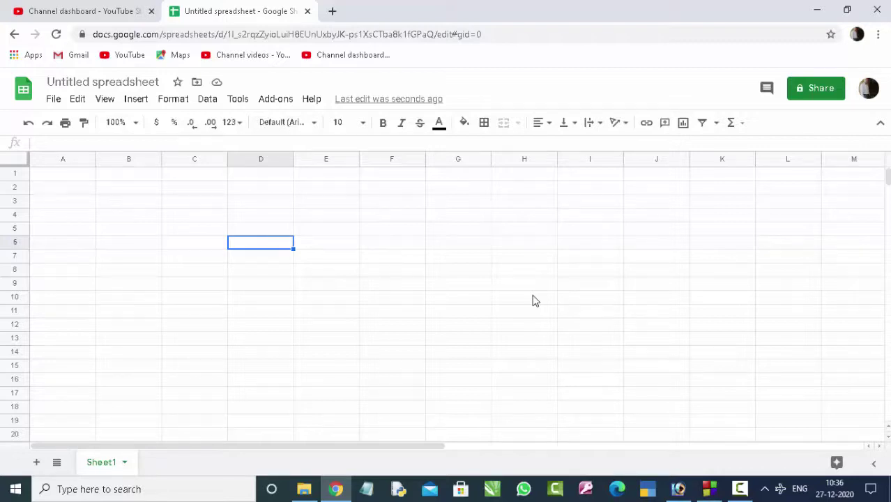
{"action": "key", "text": "Up"}
{"action": "key", "text": "Up"}
{"action": "key", "text": "Up"}
{"action": "key", "text": "Left"}
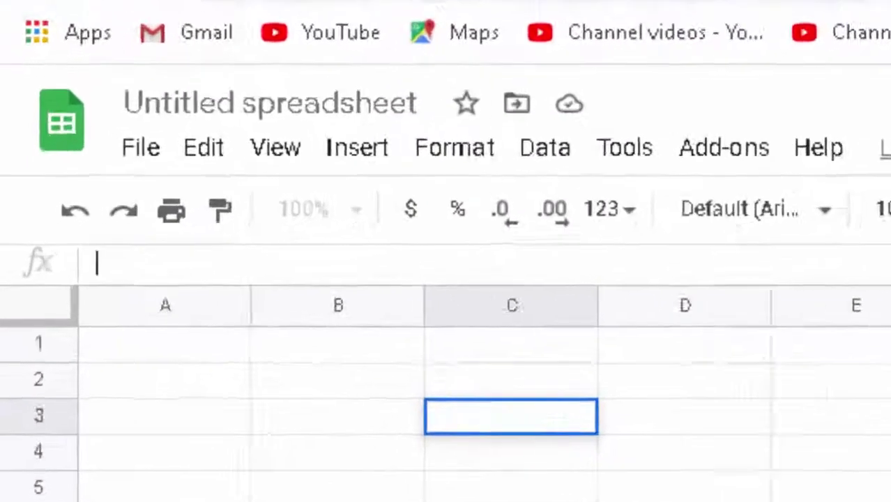
{"action": "type", "text": "="}
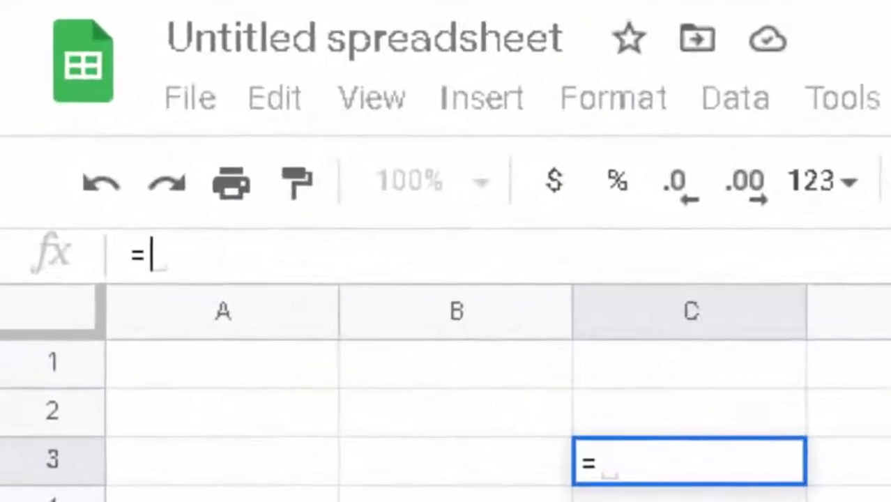
{"action": "type", "text": "s"}
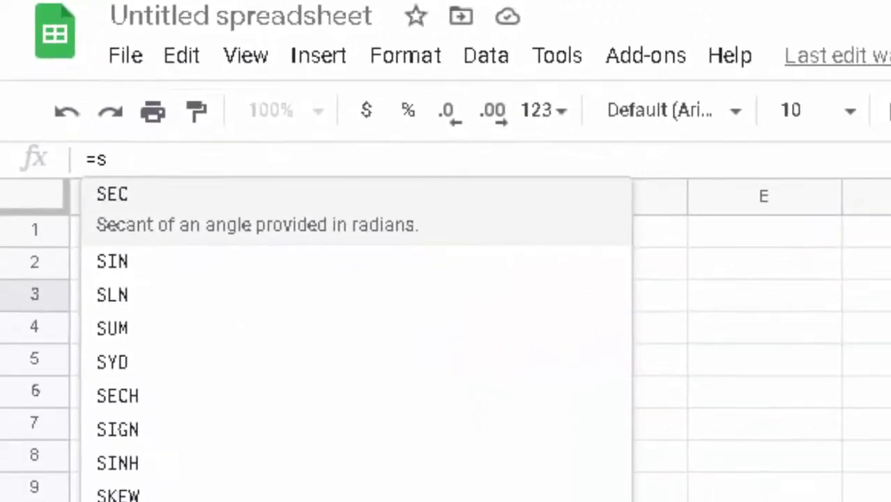
{"action": "key", "text": "BackSpace"}
{"action": "key", "text": "BackSpace"}
{"action": "type", "text": "="}
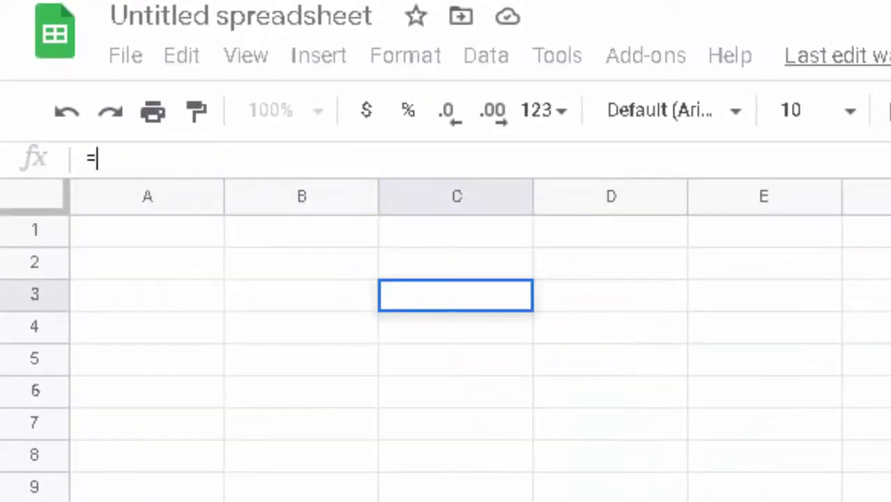
{"action": "type", "text": "d"}
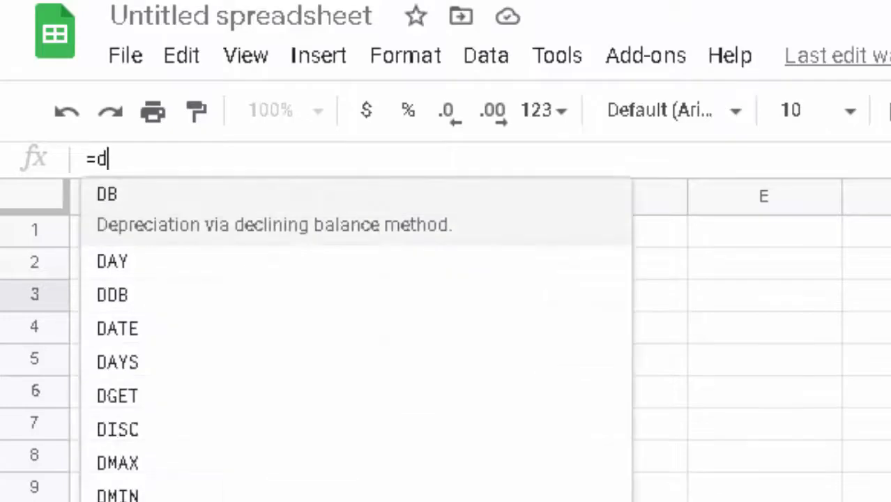
{"action": "type", "text": "o"}
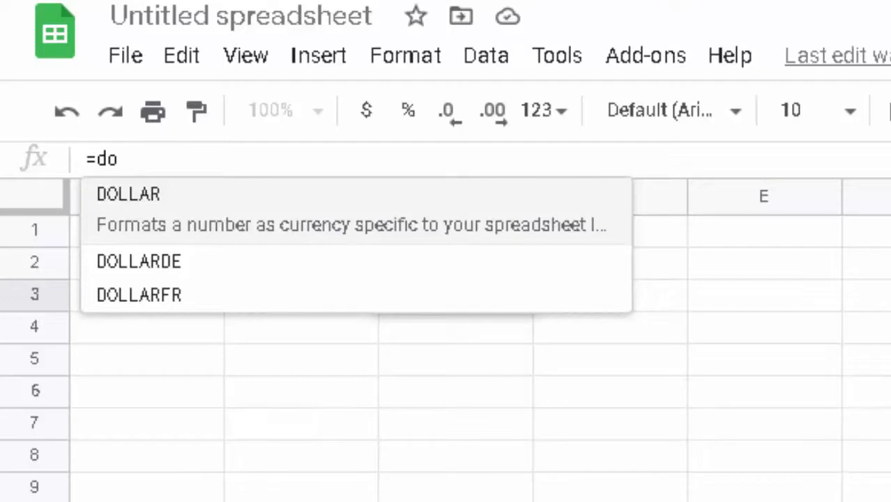
{"action": "key", "text": "BackSpace"}
{"action": "key", "text": "BackSpace"}
{"action": "key", "text": "BackSpace"}
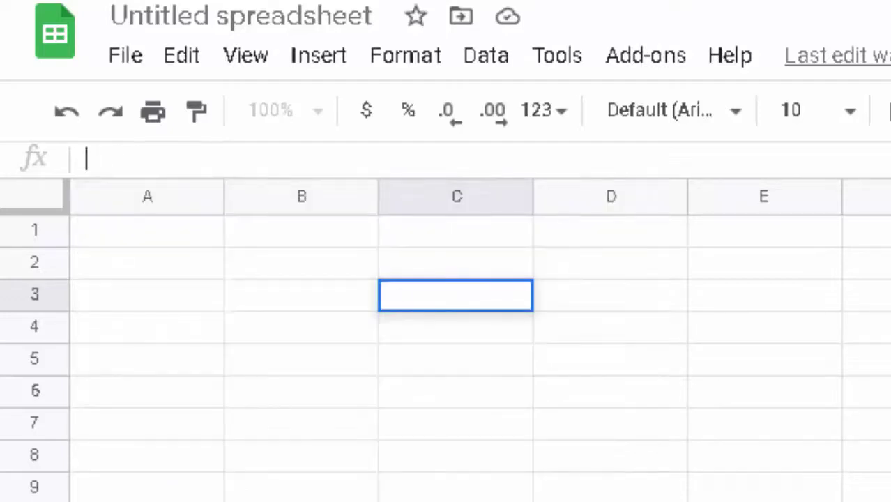
{"action": "type", "text": "="}
{"action": "type", "text": "sq"}
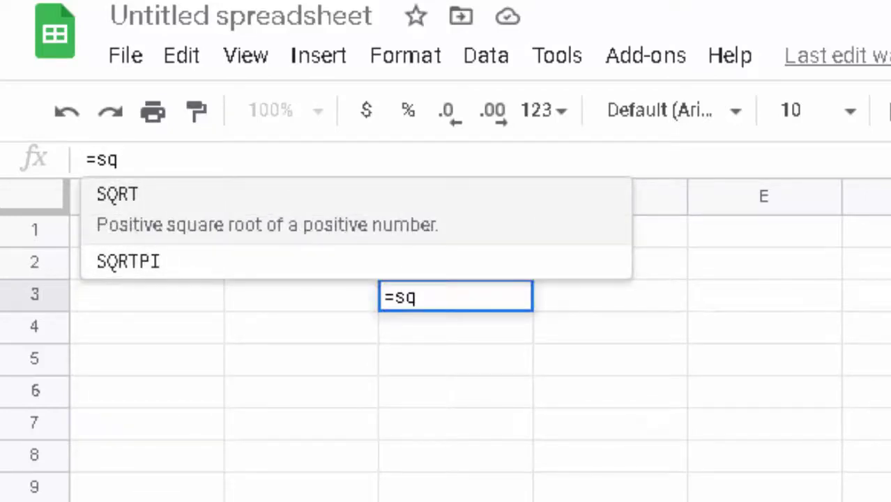
{"action": "key", "text": "BackSpace"}
{"action": "key", "text": "BackSpace"}
{"action": "key", "text": "BackSpace"}
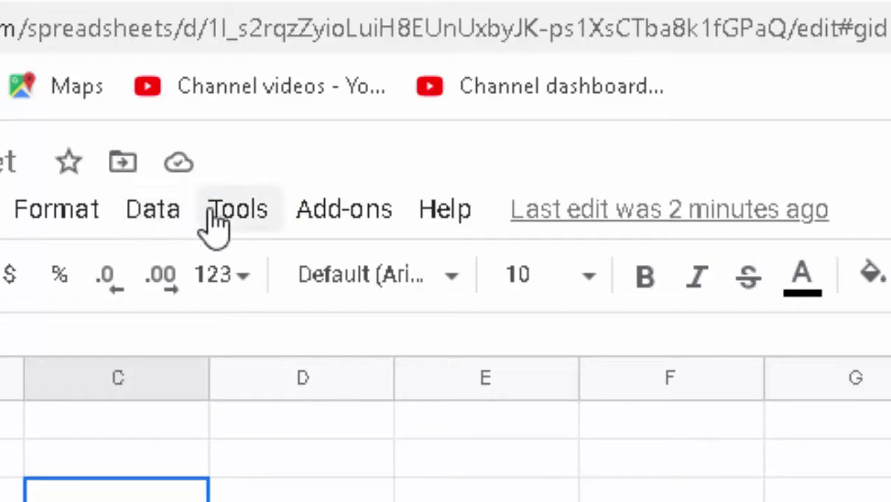
Step: Open the Tools > Script editor to create a new script project for the spreadsheet
{"action": "left_click", "coordinate": [257, 215]}
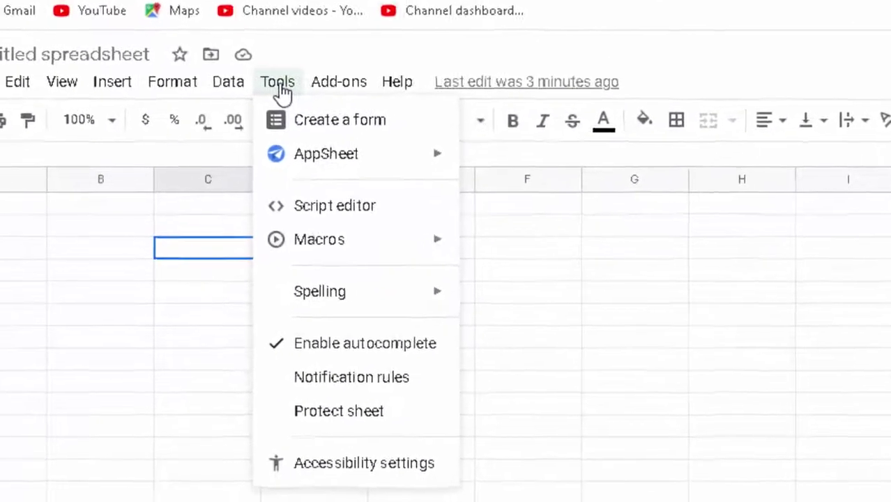
{"action": "mouse_move", "coordinate": [380, 282]}
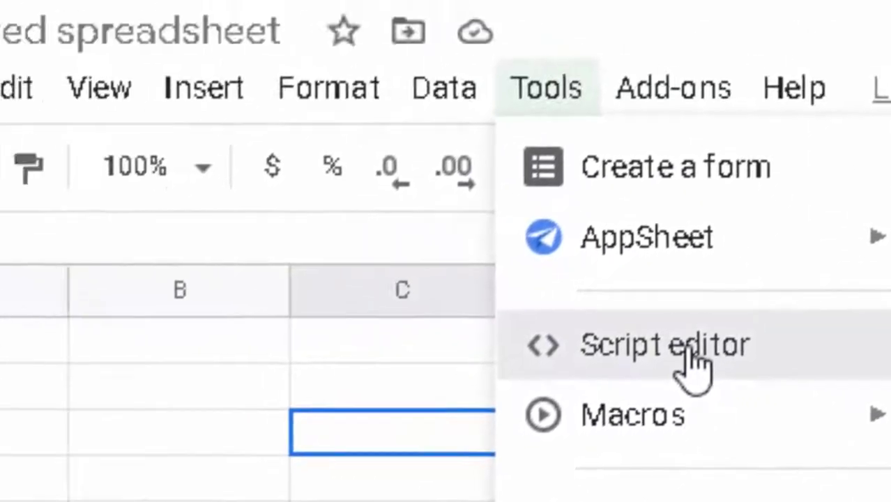
{"action": "left_click", "coordinate": [436, 203]}
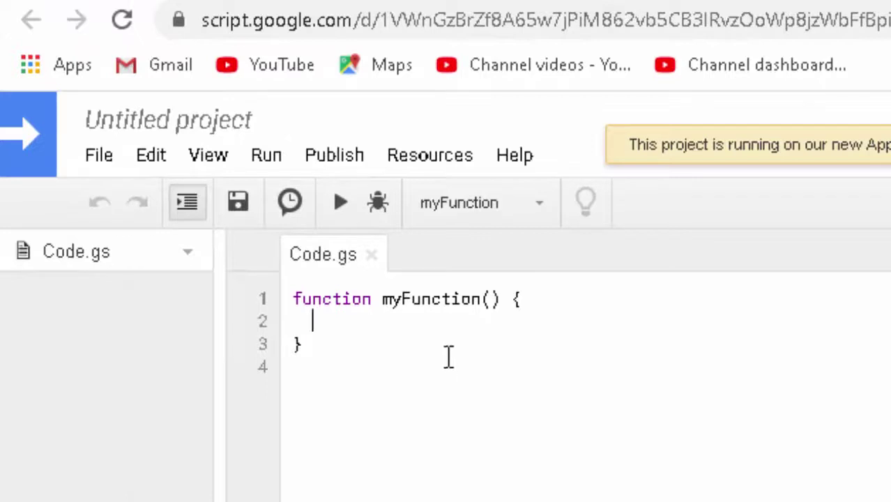
Step: Rename myFunction to DOUBLE and give it the parameter input
{"action": "left_click", "coordinate": [482, 301]}
{"action": "key", "text": "BackSpace"}
{"action": "key", "text": "BackSpace"}
{"action": "key", "text": "BackSpace"}
{"action": "key", "text": "BackSpace"}
{"action": "key", "text": "BackSpace"}
{"action": "key", "text": "BackSpace"}
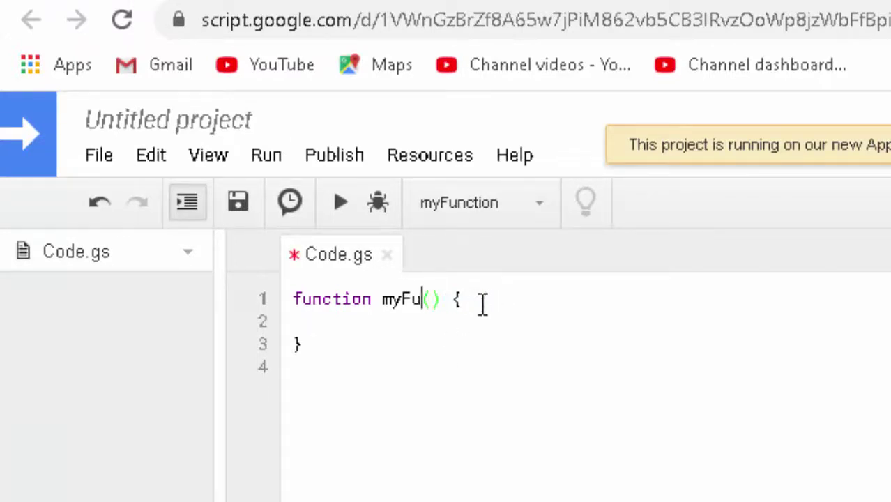
{"action": "key", "text": "BackSpace"}
{"action": "key", "text": "BackSpace"}
{"action": "key", "text": "BackSpace"}
{"action": "key", "text": "BackSpace"}
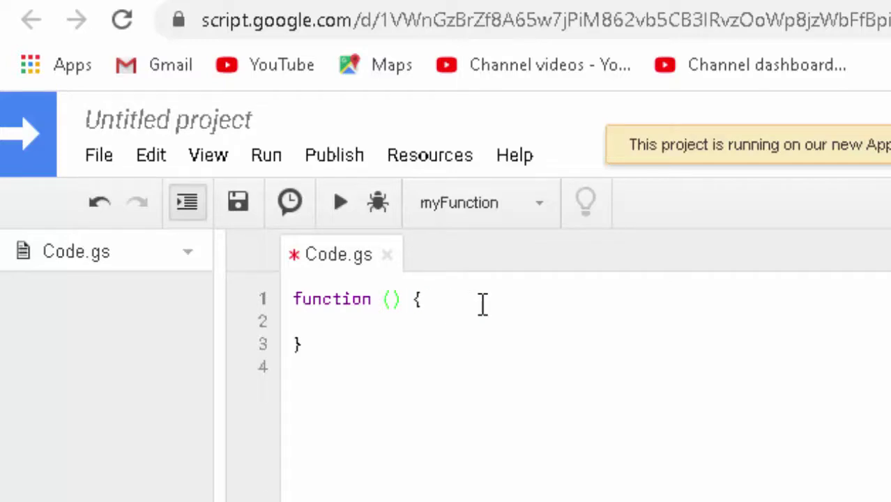
{"action": "type", "text": "DOU"}
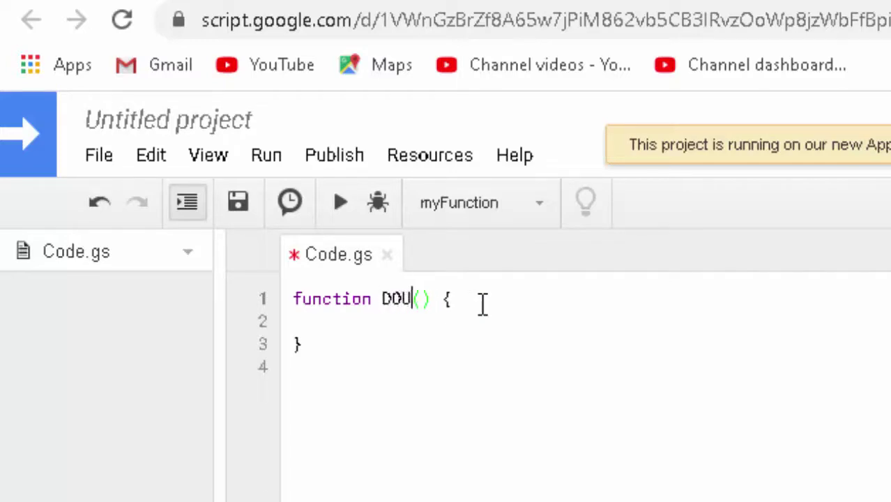
{"action": "type", "text": "BLE"}
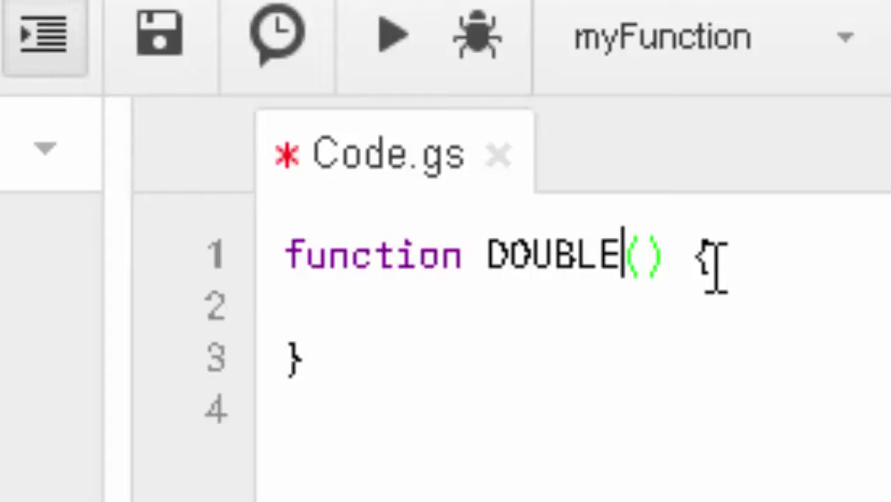
{"action": "key", "text": "Right"}
{"action": "type", "text": "i"}
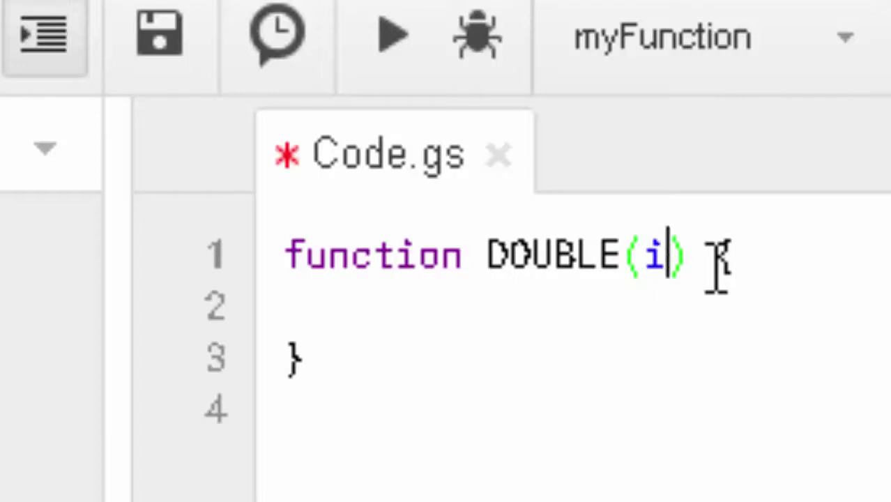
{"action": "type", "text": "nput"}
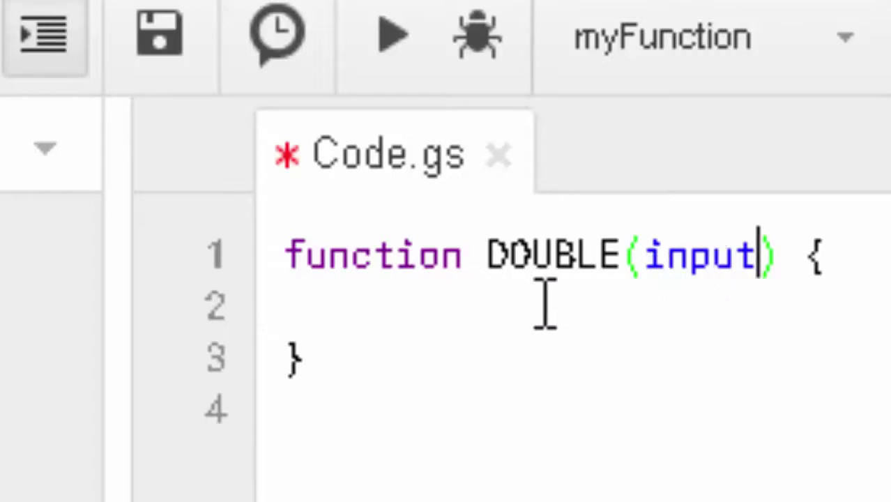
Step: Write the function body as return input * 2;
{"action": "left_click", "coordinate": [381, 329]}
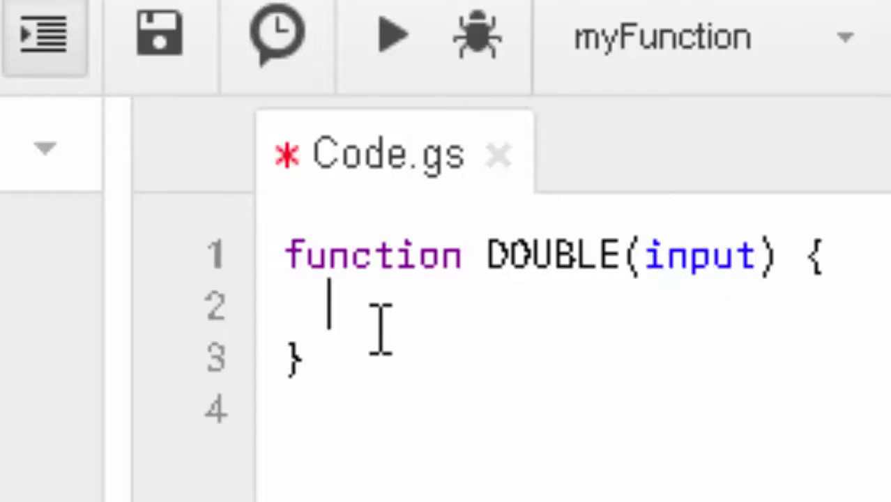
{"action": "type", "text": "retu"}
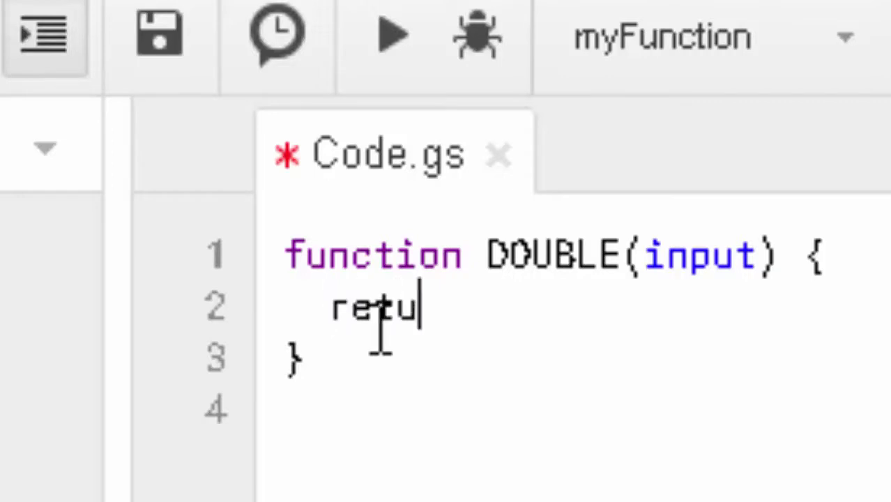
{"action": "type", "text": "rn "}
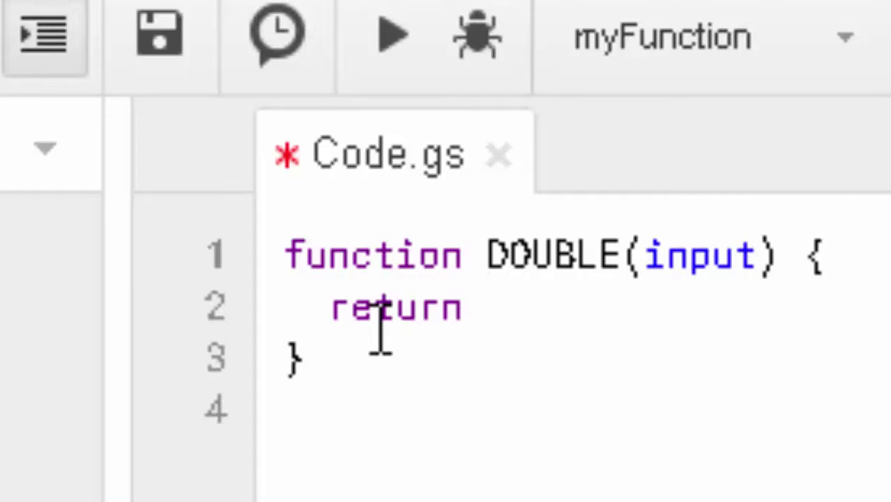
{"action": "type", "text": "inpu"}
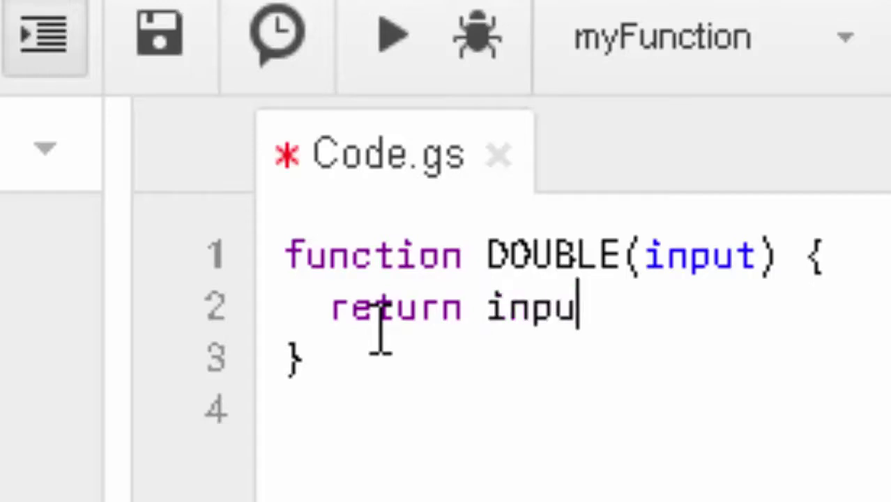
{"action": "type", "text": "t"}
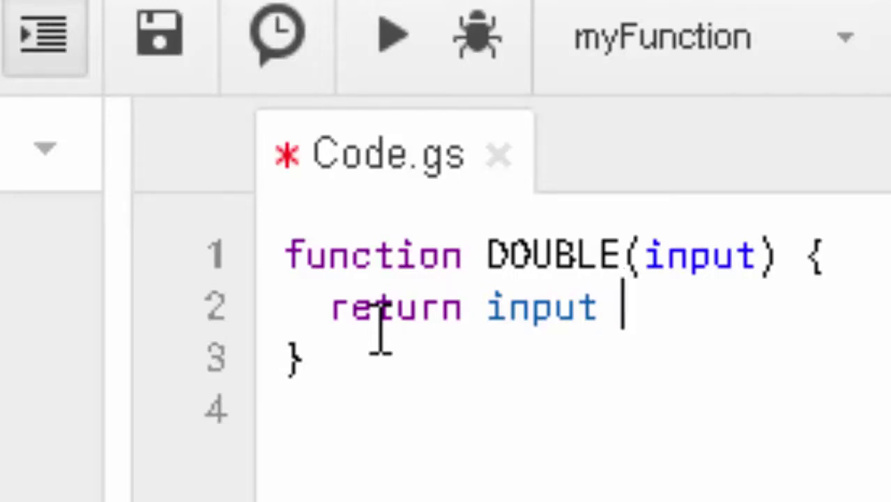
{"action": "type", "text": "*"}
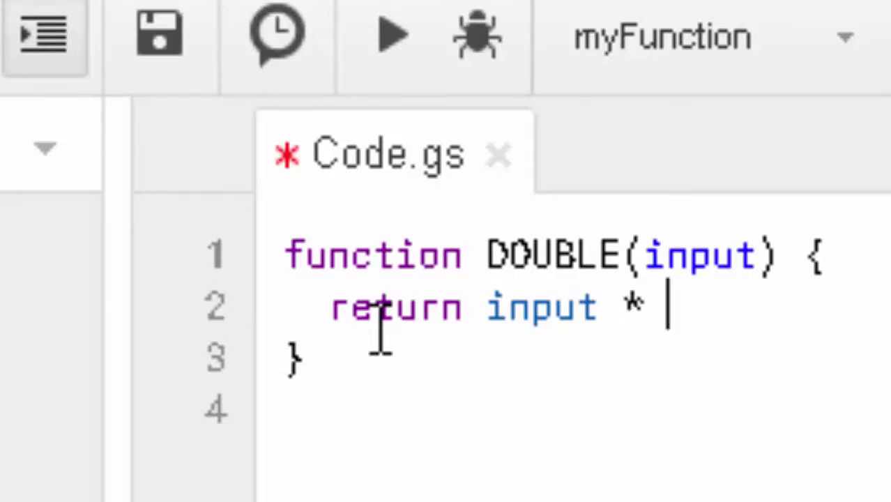
{"action": "type", "text": " 2;"}
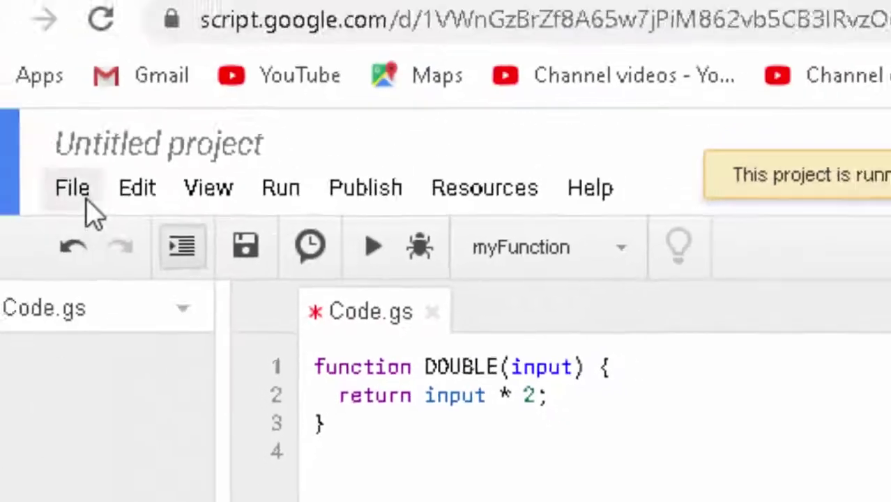
Step: Save the script project under its default name and run the DOUBLE function
{"action": "left_click", "coordinate": [103, 216]}
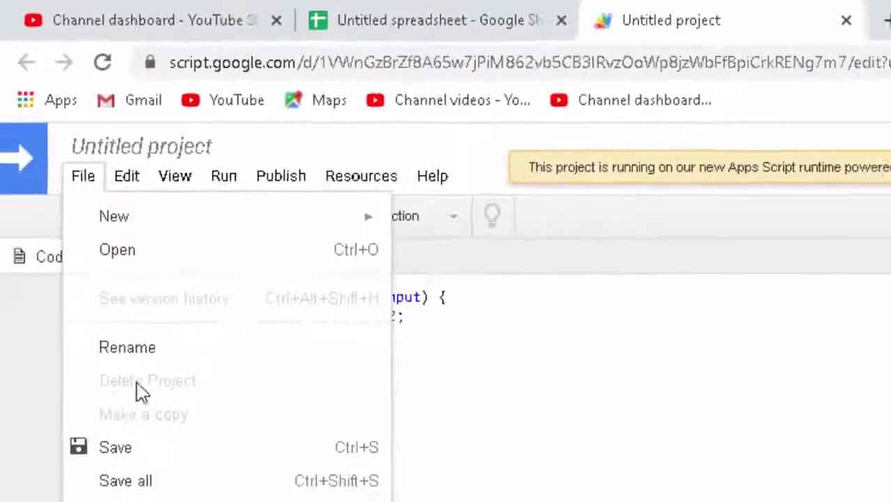
{"action": "left_click", "coordinate": [133, 420]}
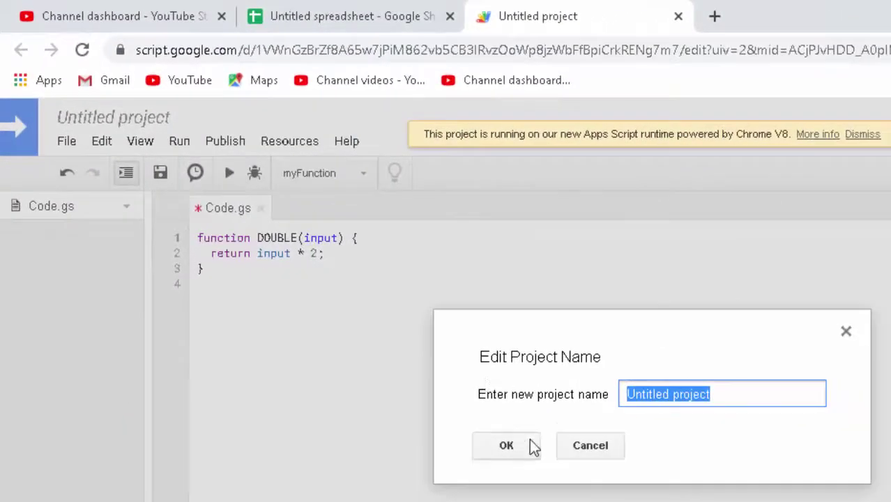
{"action": "left_click", "coordinate": [523, 446]}
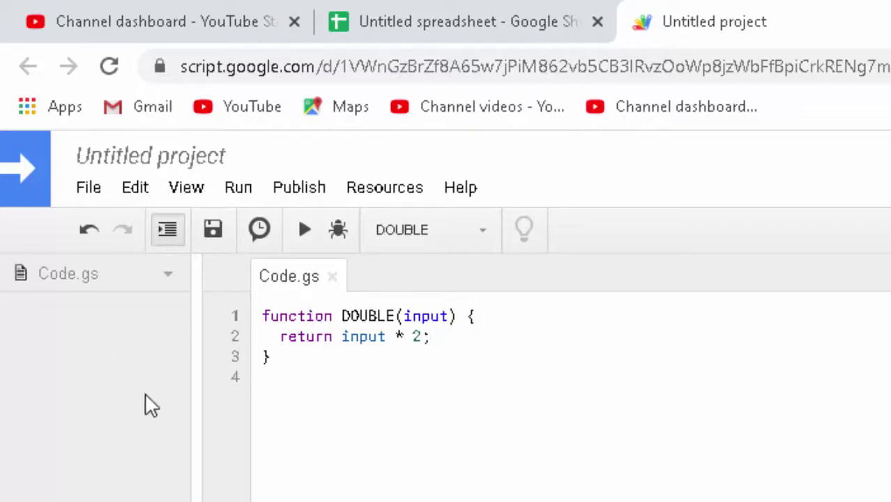
{"action": "left_click", "coordinate": [306, 229]}
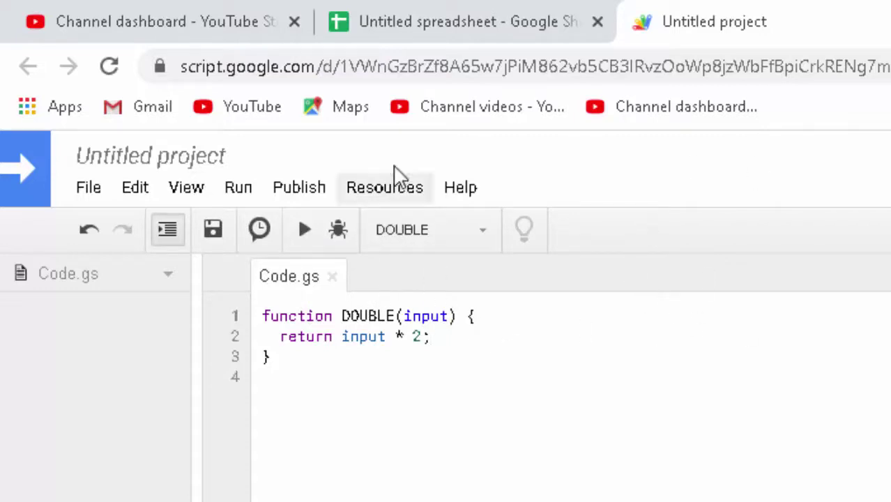
Step: Copy the DOUBLE(input) signature from line 1 of Code.gs
{"action": "left_click", "coordinate": [468, 10]}
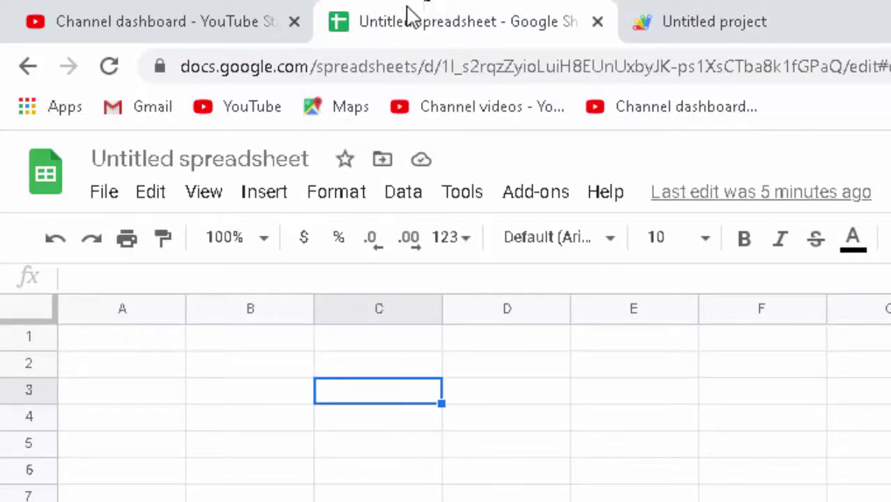
{"action": "left_click", "coordinate": [663, 20]}
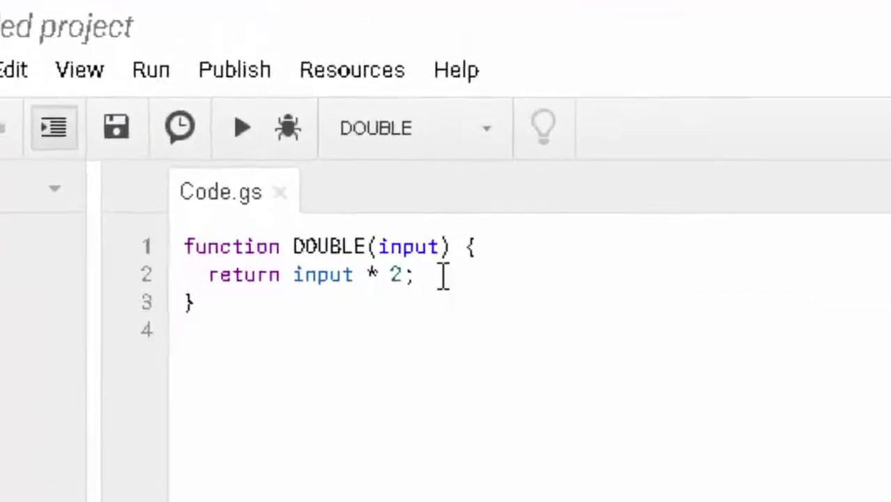
{"action": "left_click", "coordinate": [448, 282]}
{"action": "left_click_drag", "start_coordinate": [445, 223], "coordinate": [282, 224]}
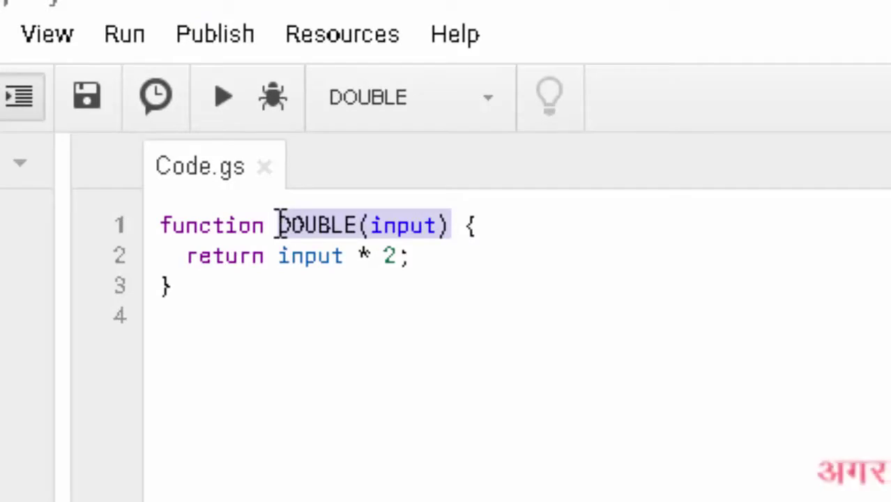
{"action": "right_click", "coordinate": [341, 225]}
{"action": "left_click", "coordinate": [447, 389]}
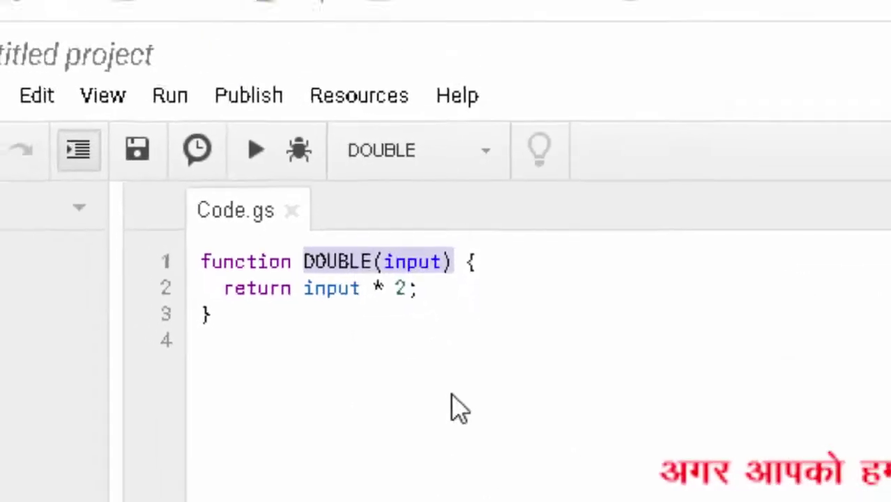
Step: Enter =DOUBLE(5) in cell C3 so it displays 10
{"action": "left_click", "coordinate": [463, 22]}
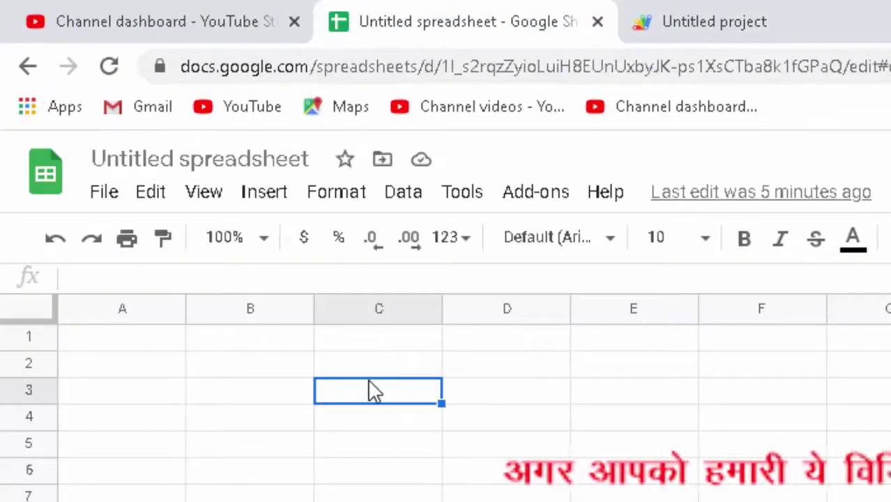
{"action": "double_click", "coordinate": [357, 392]}
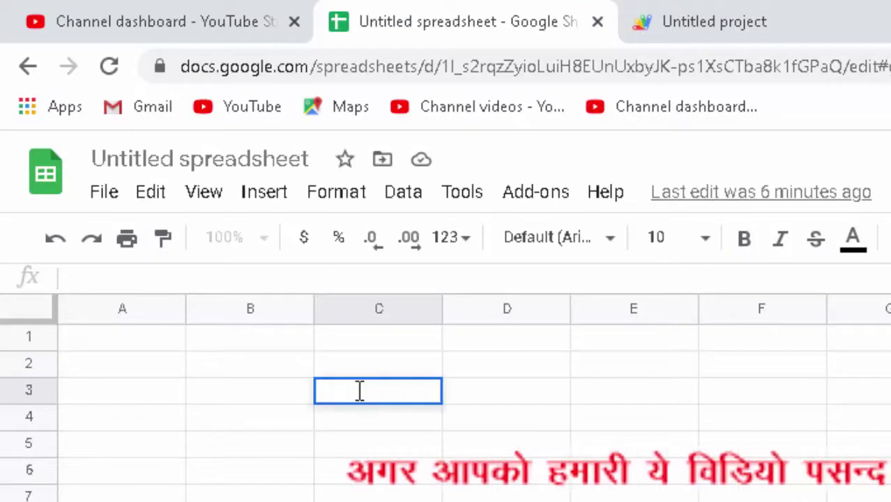
{"action": "type", "text": "="}
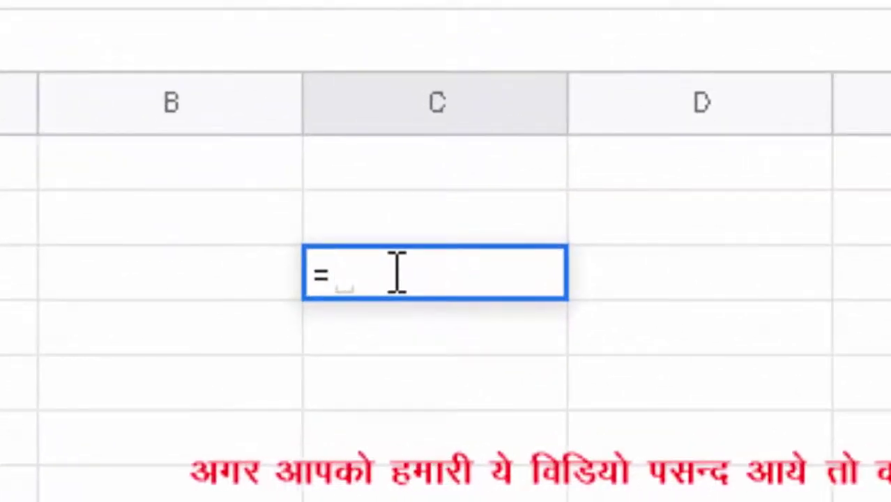
{"action": "type", "text": "DOUBLE(input)"}
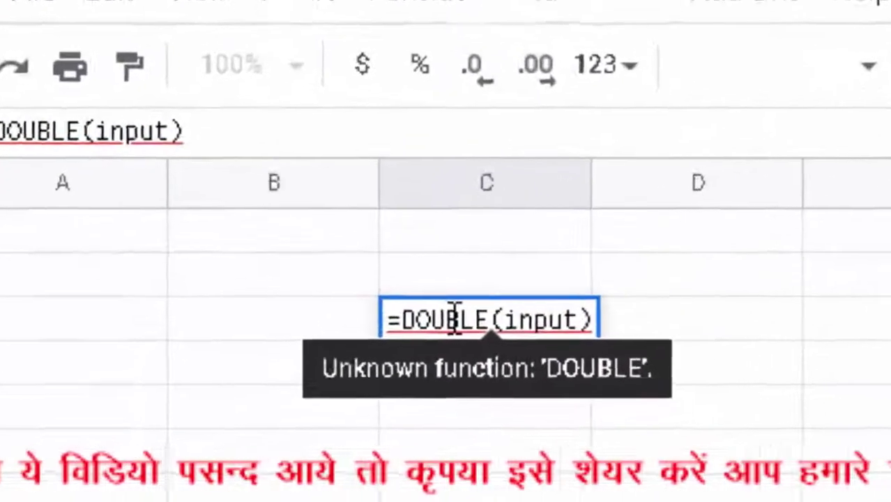
{"action": "key", "text": "Left"}
{"action": "key", "text": "BackSpace"}
{"action": "key", "text": "BackSpace"}
{"action": "key", "text": "BackSpace"}
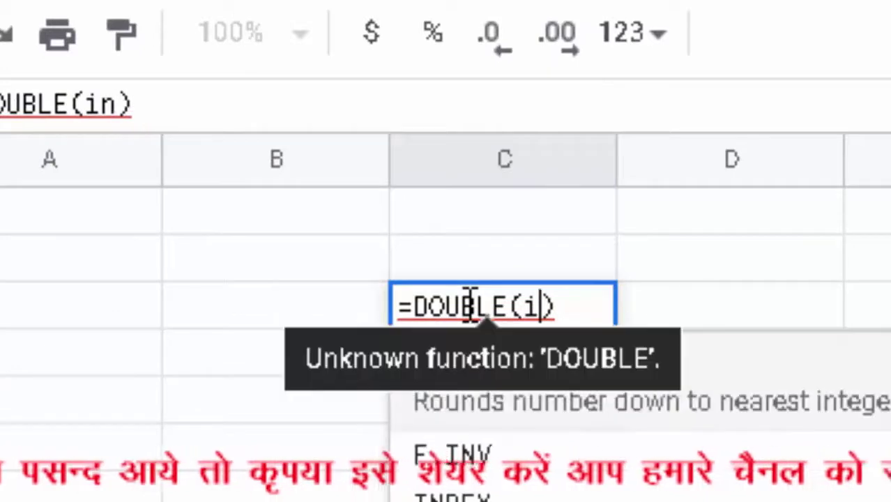
{"action": "key", "text": "BackSpace"}
{"action": "key", "text": "BackSpace"}
{"action": "type", "text": "5"}
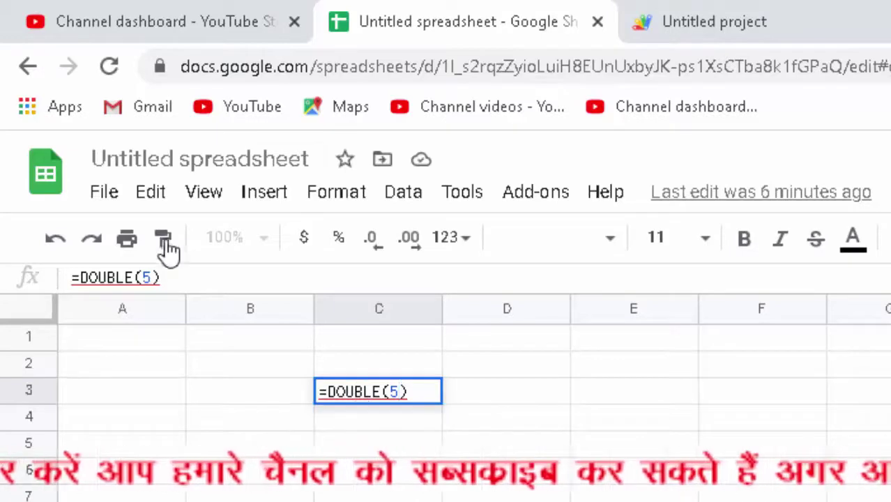
{"action": "left_click", "coordinate": [156, 209]}
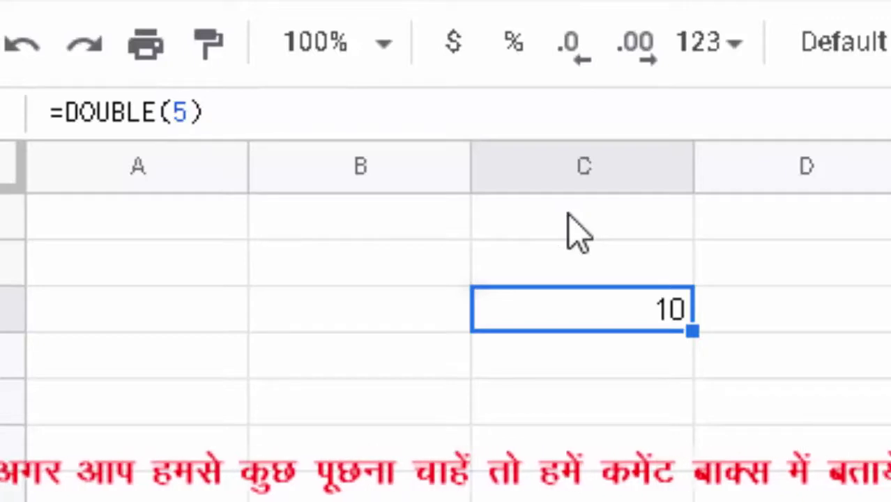
Step: Change C3's formula to =DOUBLE(8), which returns 16
{"action": "left_click", "coordinate": [183, 112]}
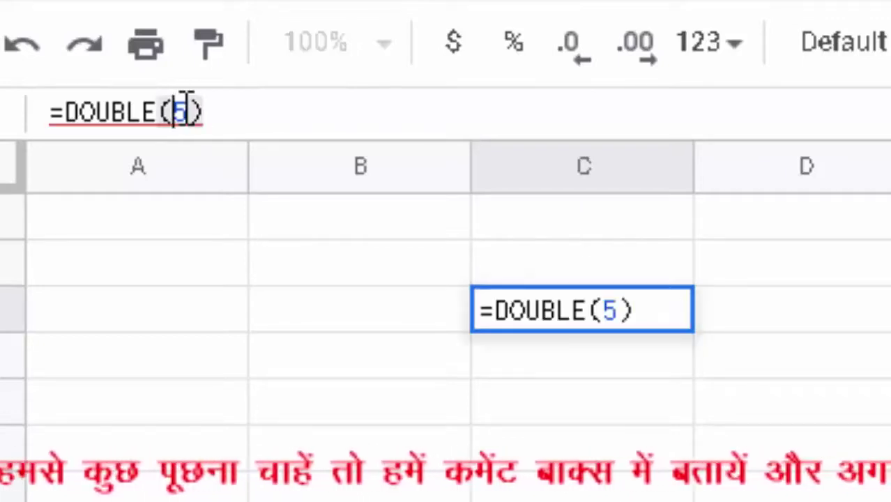
{"action": "left_click", "coordinate": [617, 308]}
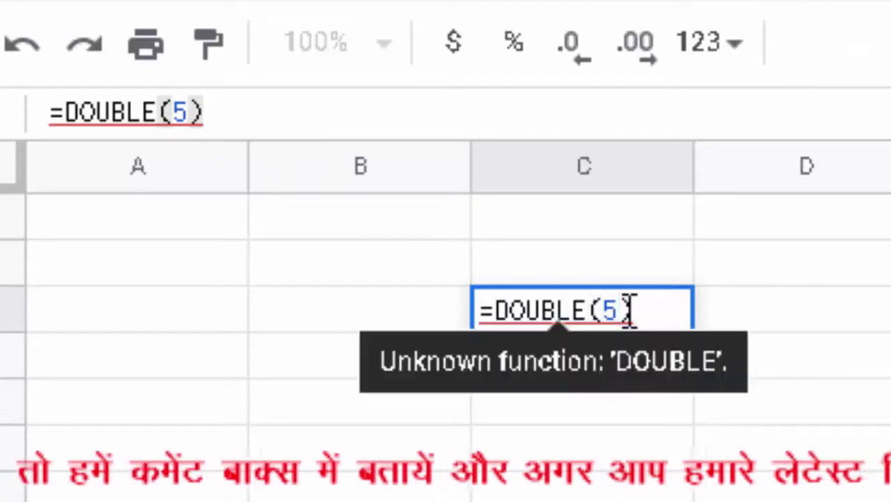
{"action": "key", "text": "BackSpace"}
{"action": "type", "text": "8"}
{"action": "key", "text": "Return"}
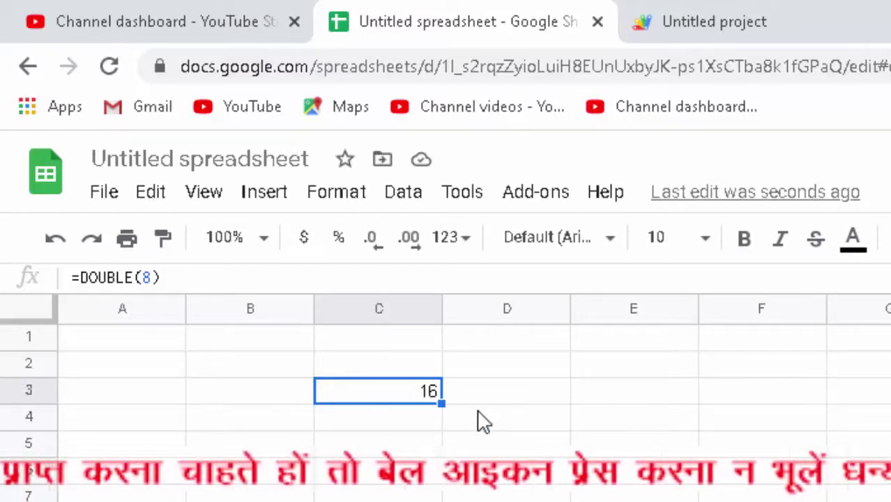
Step: Change the argument to 32 so C3 shows 64
{"action": "left_click", "coordinate": [152, 279]}
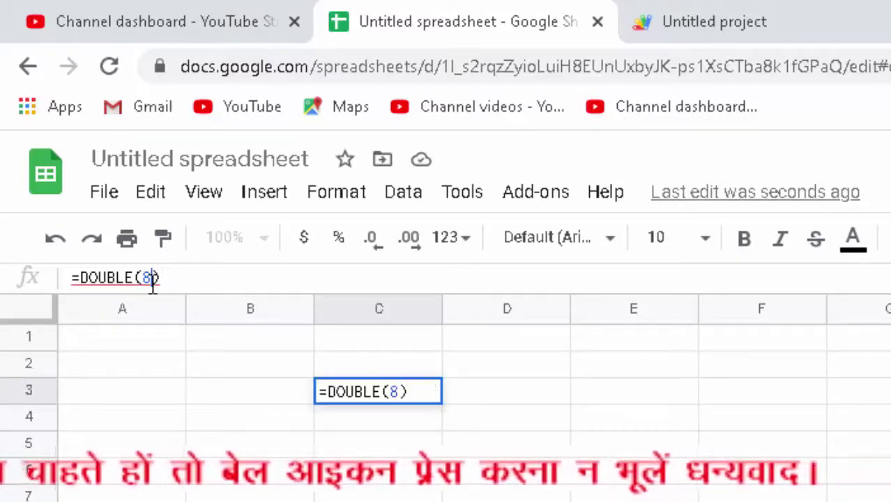
{"action": "key", "text": "BackSpace"}
{"action": "type", "text": "32"}
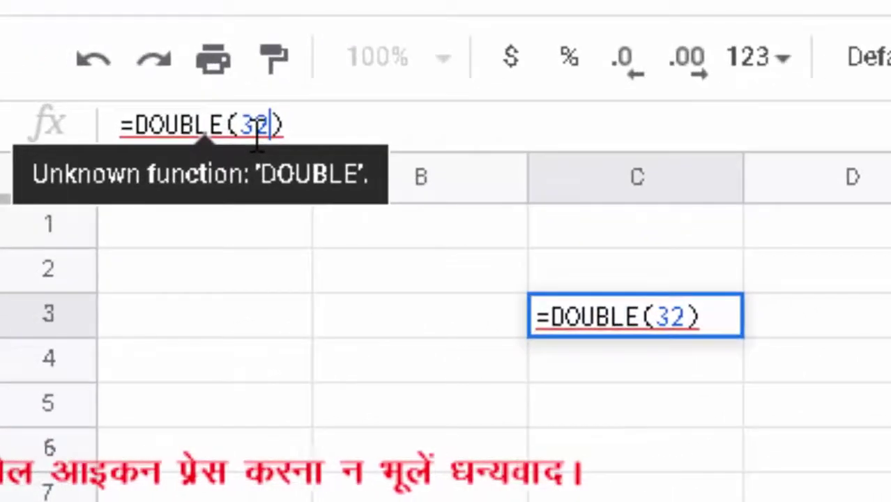
{"action": "key", "text": "Return"}
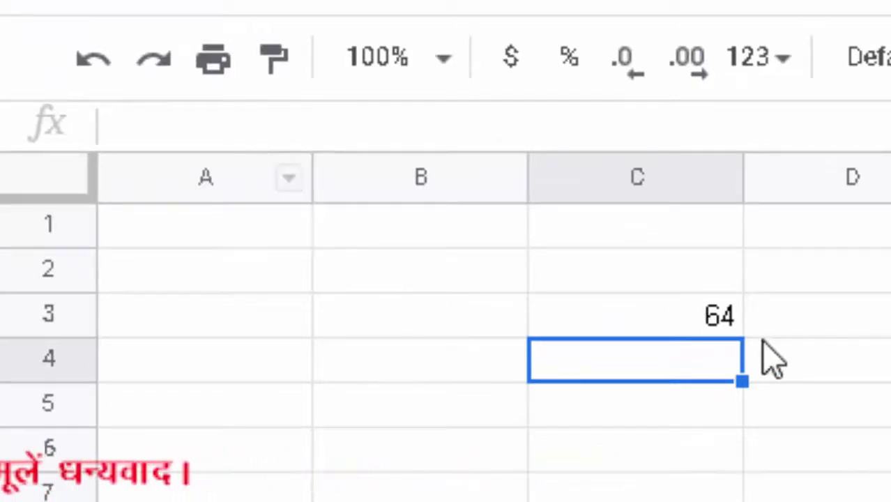
Step: Change C3's formula to =DOUBLE(100), which returns 200
{"action": "left_click", "coordinate": [701, 326]}
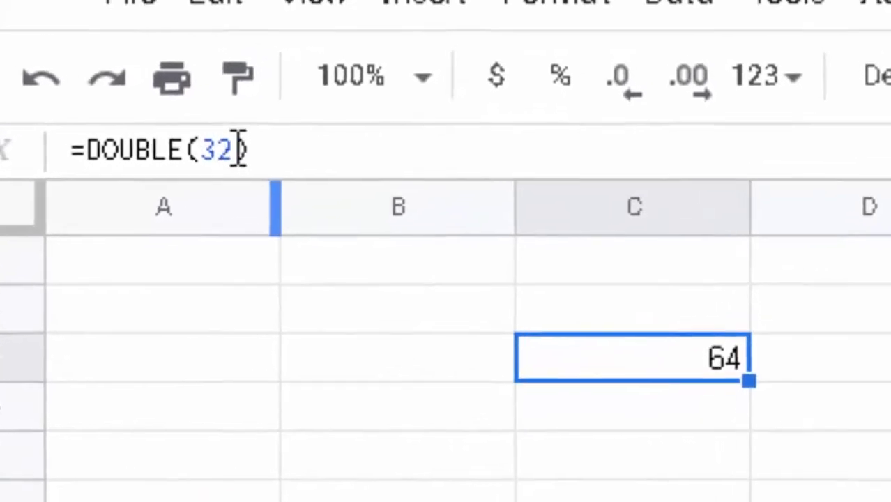
{"action": "left_click", "coordinate": [273, 125]}
{"action": "key", "text": "BackSpace"}
{"action": "key", "text": "BackSpace"}
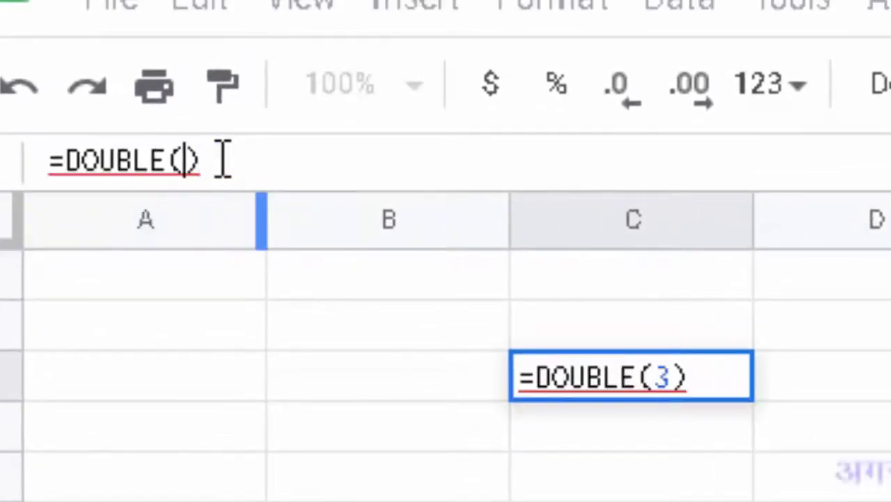
{"action": "type", "text": "100"}
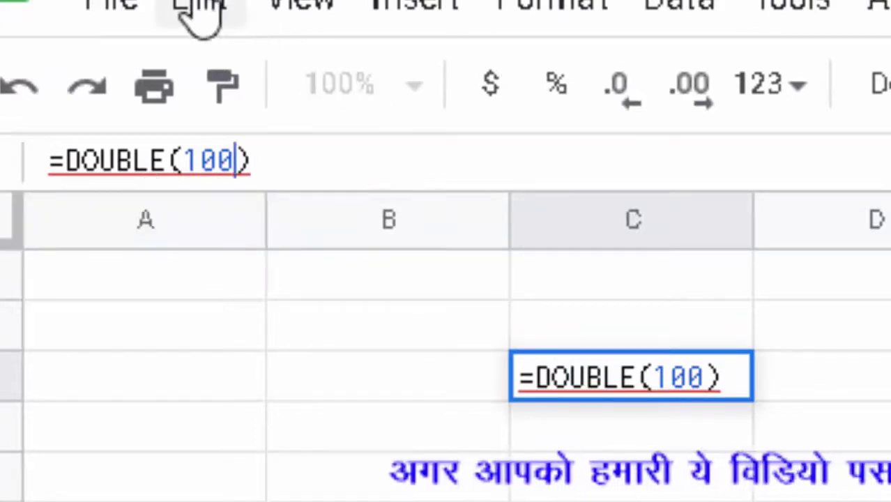
{"action": "key", "text": "Return"}
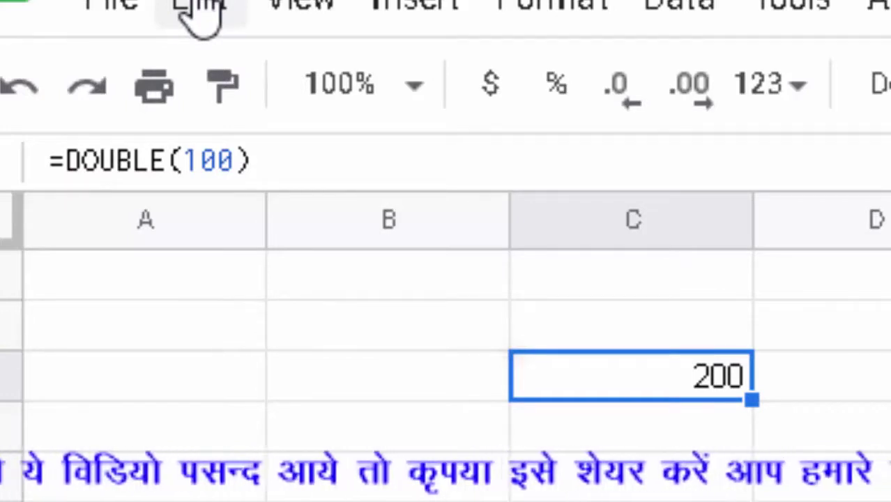
Step: Change the argument to 200 so C3 shows 400
{"action": "left_click", "coordinate": [239, 149]}
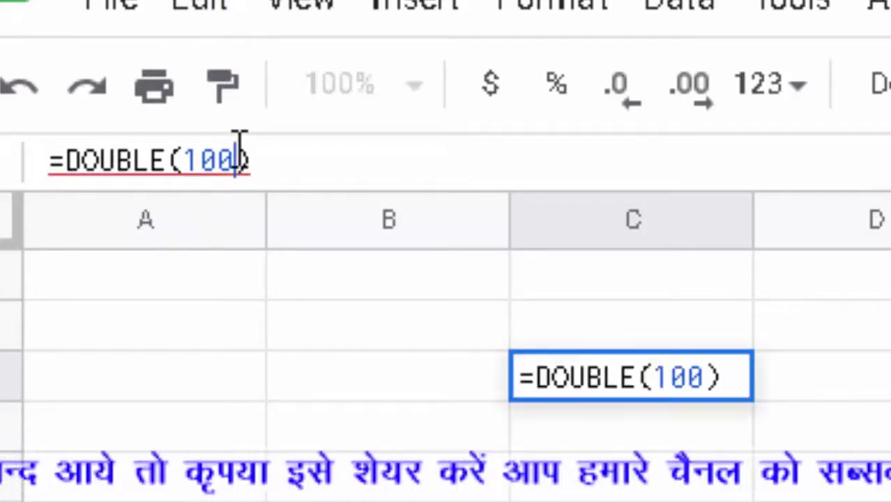
{"action": "key", "text": "BackSpace"}
{"action": "key", "text": "BackSpace"}
{"action": "key", "text": "BackSpace"}
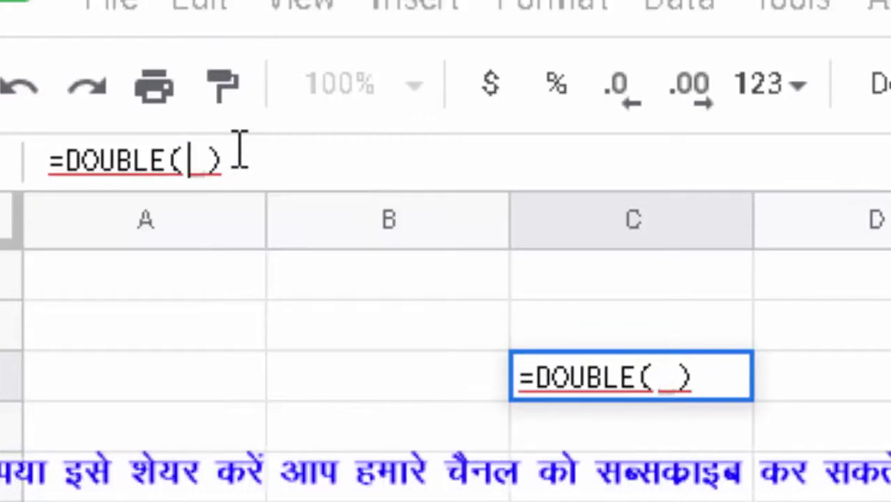
{"action": "type", "text": "2"}
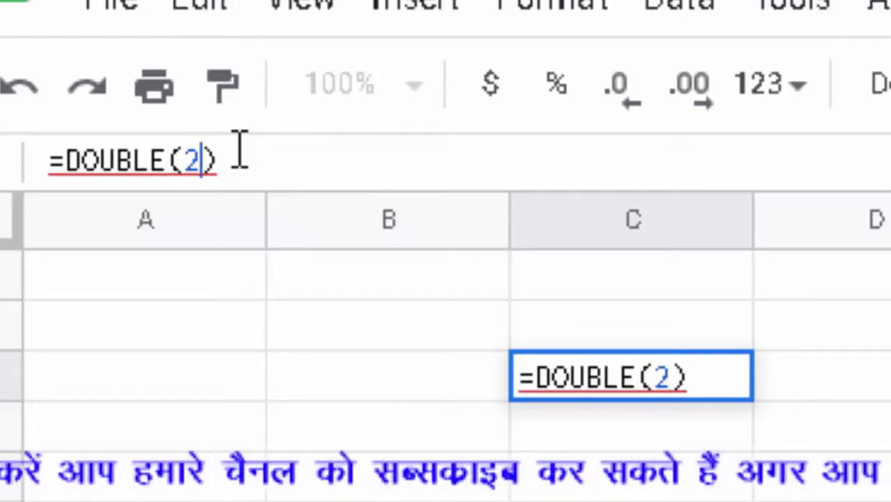
{"action": "type", "text": "00"}
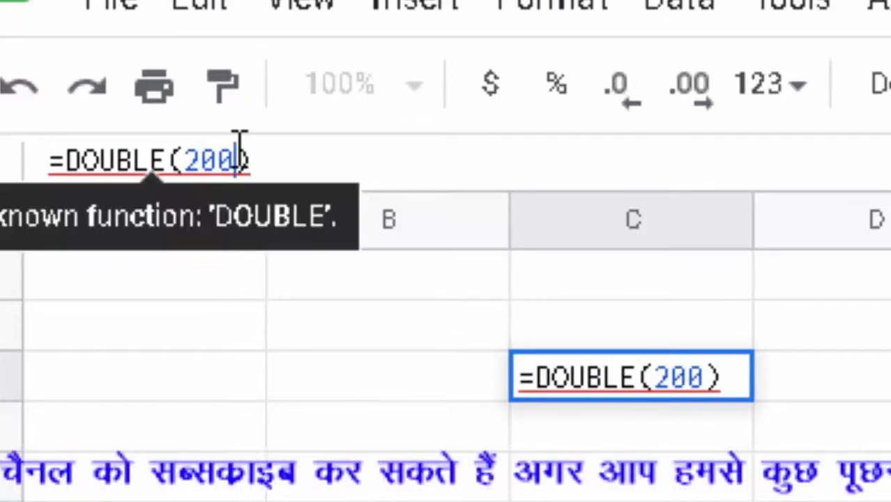
{"action": "key", "text": "Return"}
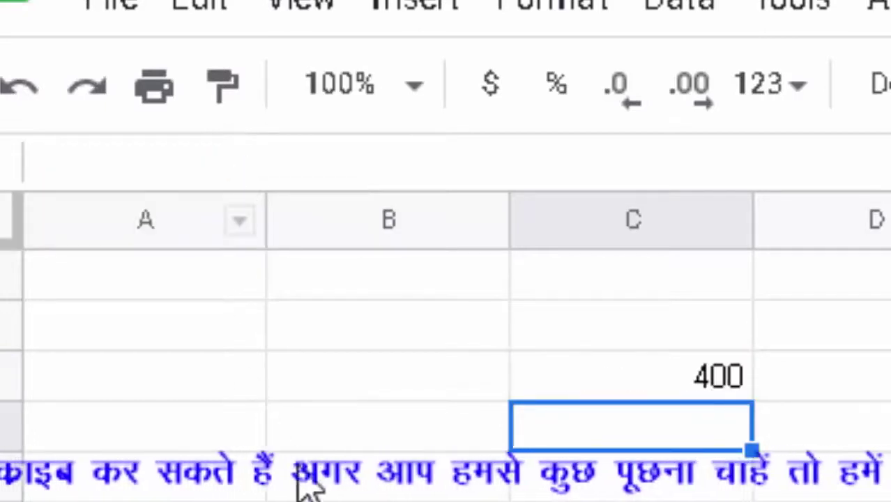
Step: Change C3's formula to =DOUBLE(9.5) and confirm it shows 19
{"action": "left_click", "coordinate": [659, 380]}
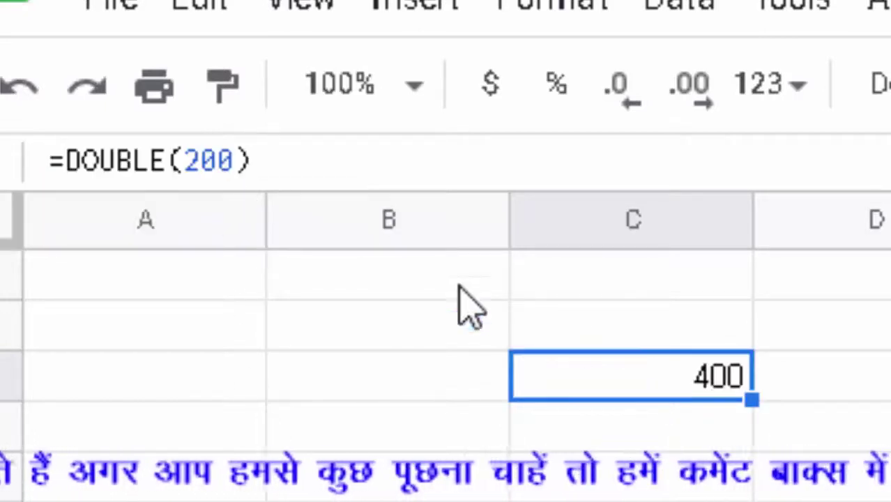
{"action": "left_click", "coordinate": [244, 162]}
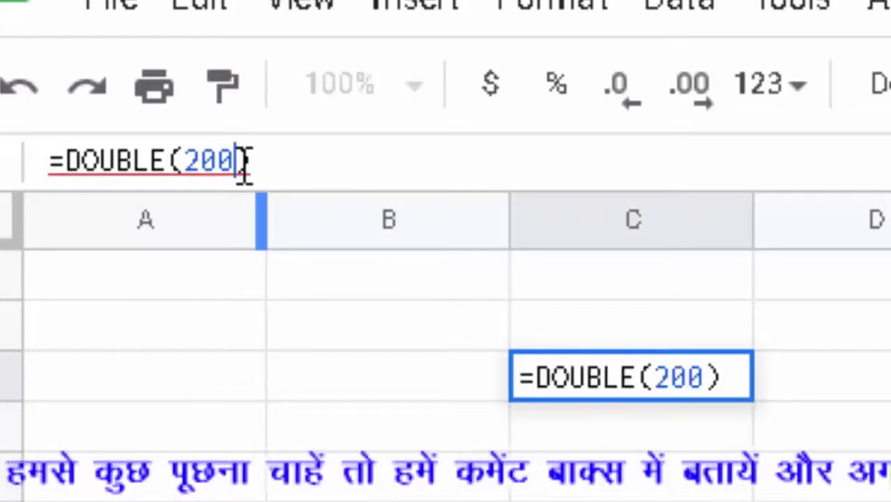
{"action": "key", "text": "BackSpace"}
{"action": "key", "text": "BackSpace"}
{"action": "key", "text": "BackSpace"}
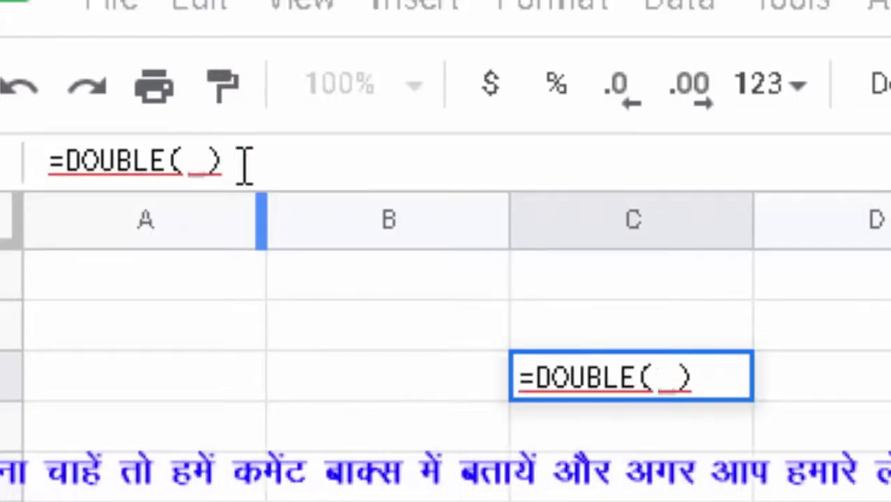
{"action": "type", "text": "9.5"}
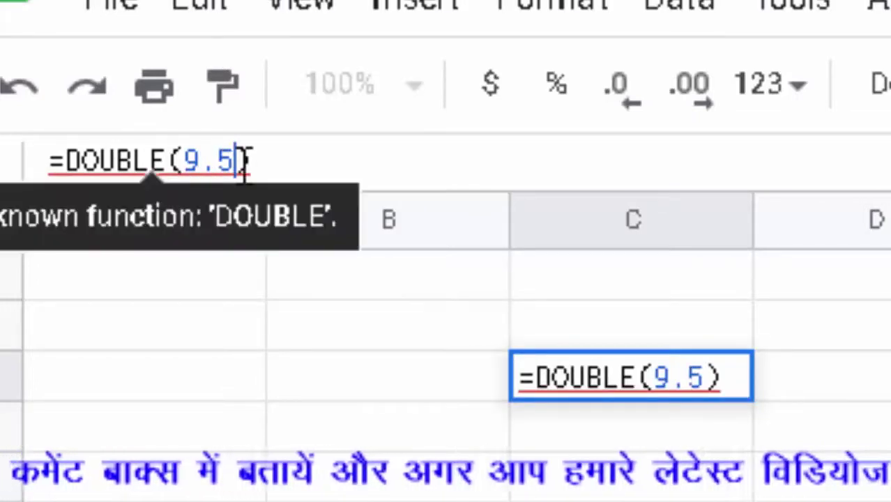
{"action": "key", "text": "Return"}
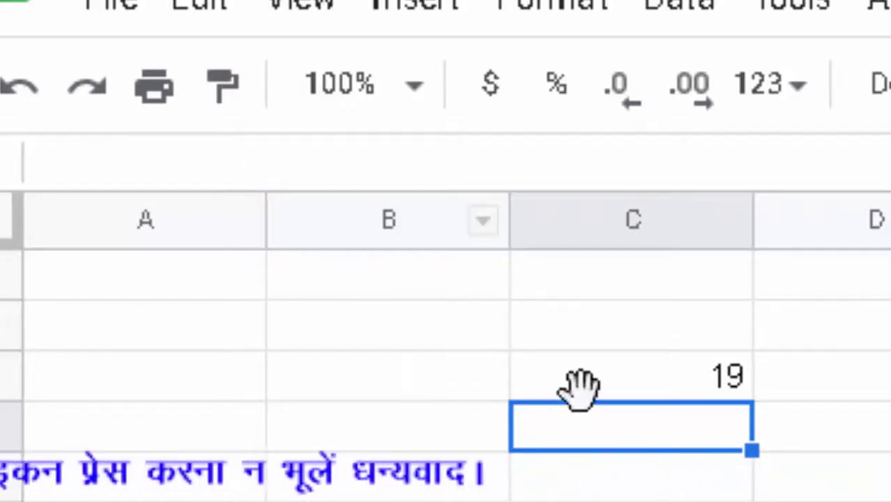
{"action": "left_click", "coordinate": [619, 390]}
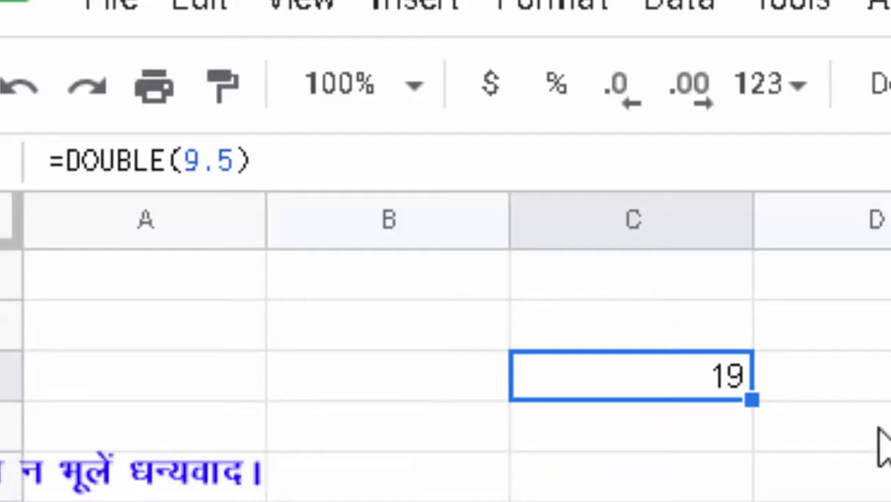